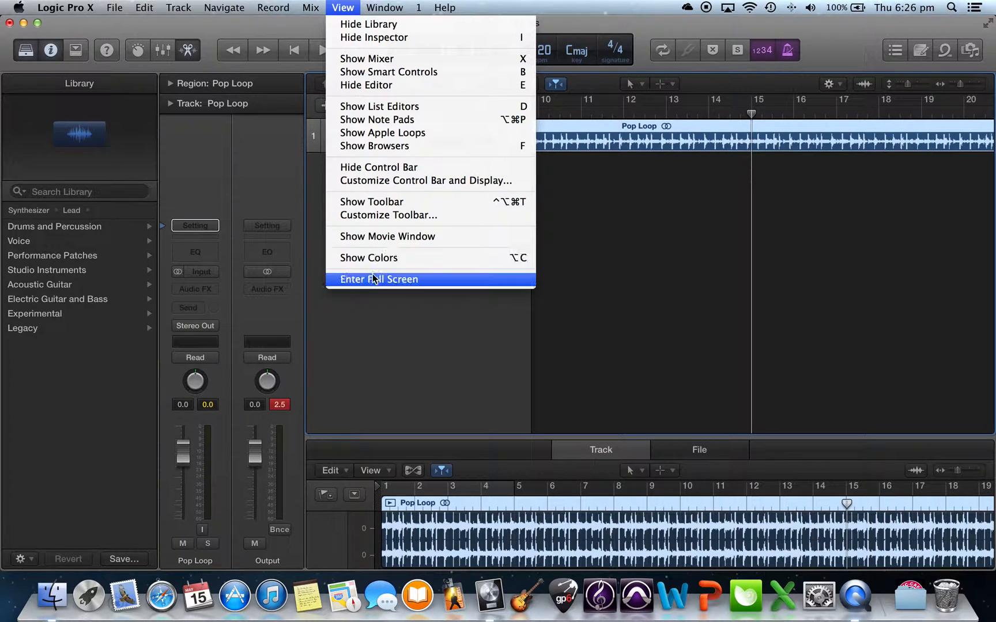
Enter full screen and audition the Pop Loop track from the start of the project
{"action": "left_click", "coordinate": [373, 281]}
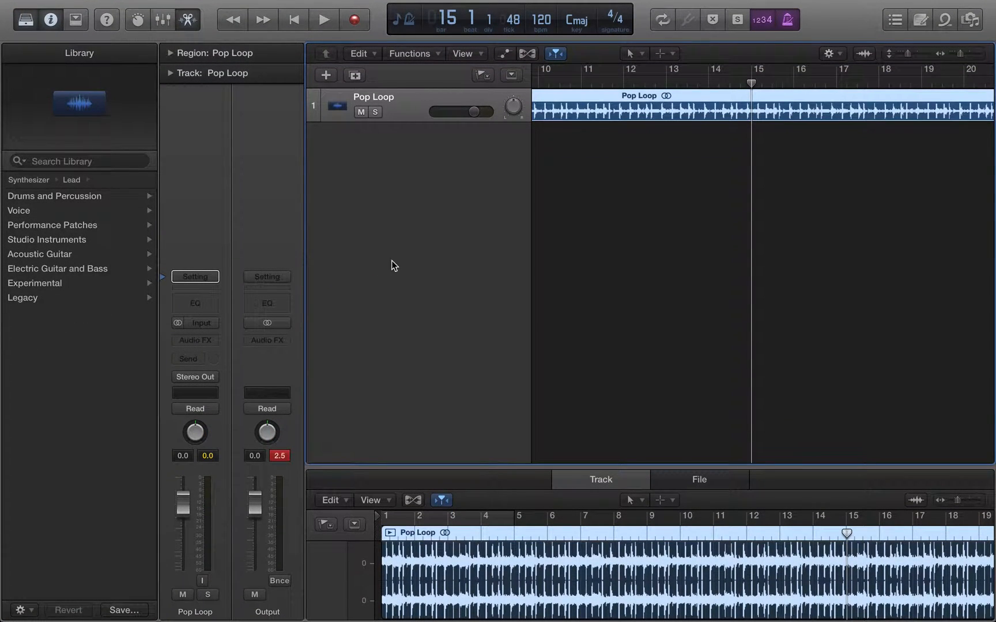
{"action": "mouse_move", "coordinate": [162, 5]}
{"action": "left_click", "coordinate": [293, 20]}
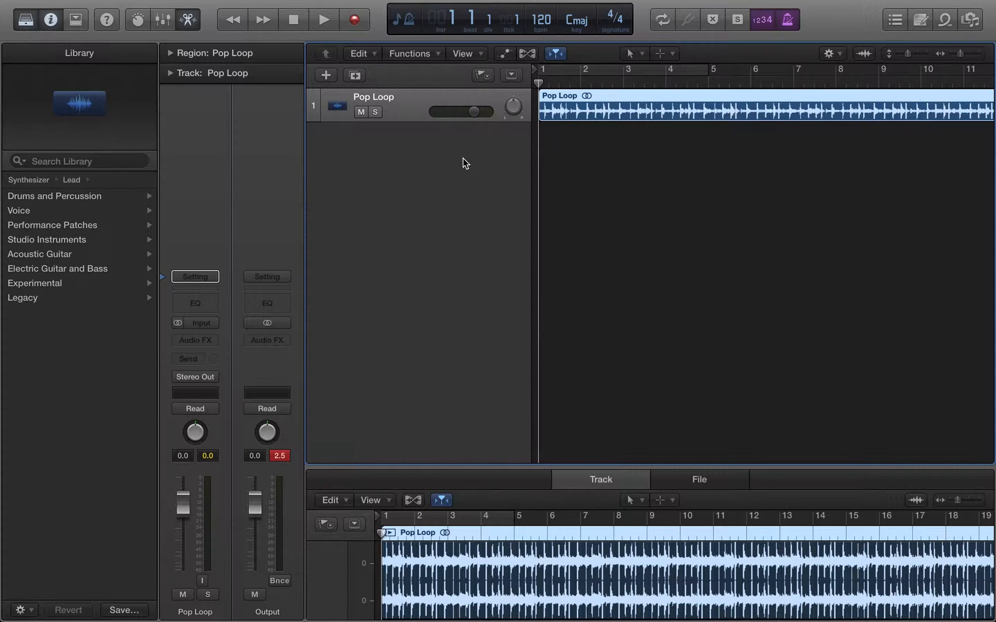
{"action": "left_click", "coordinate": [324, 20]}
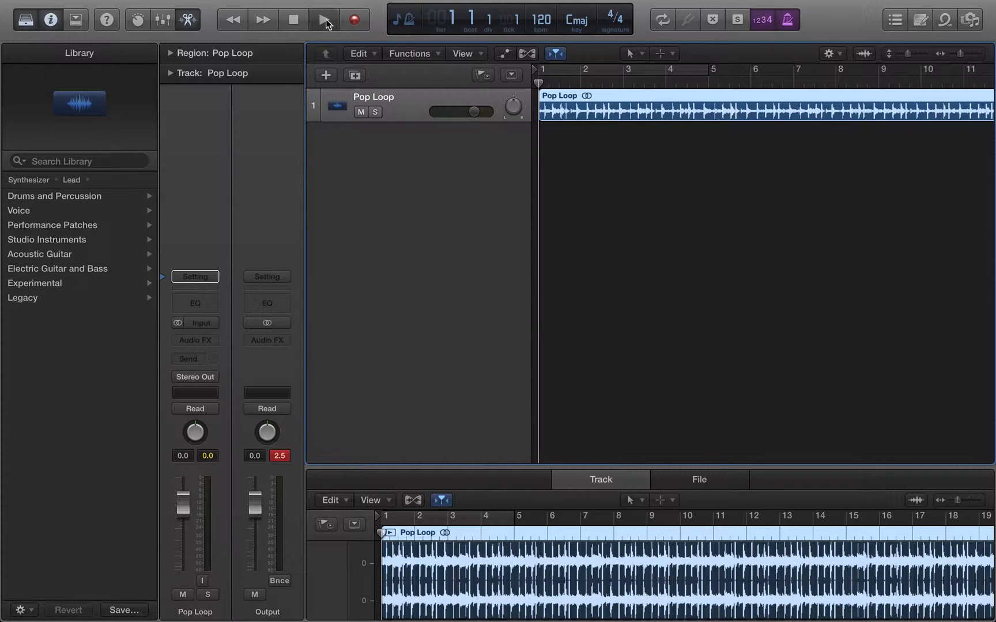
{"action": "left_click", "coordinate": [294, 22]}
{"action": "key", "text": "XF86AudioRaiseVolume"}
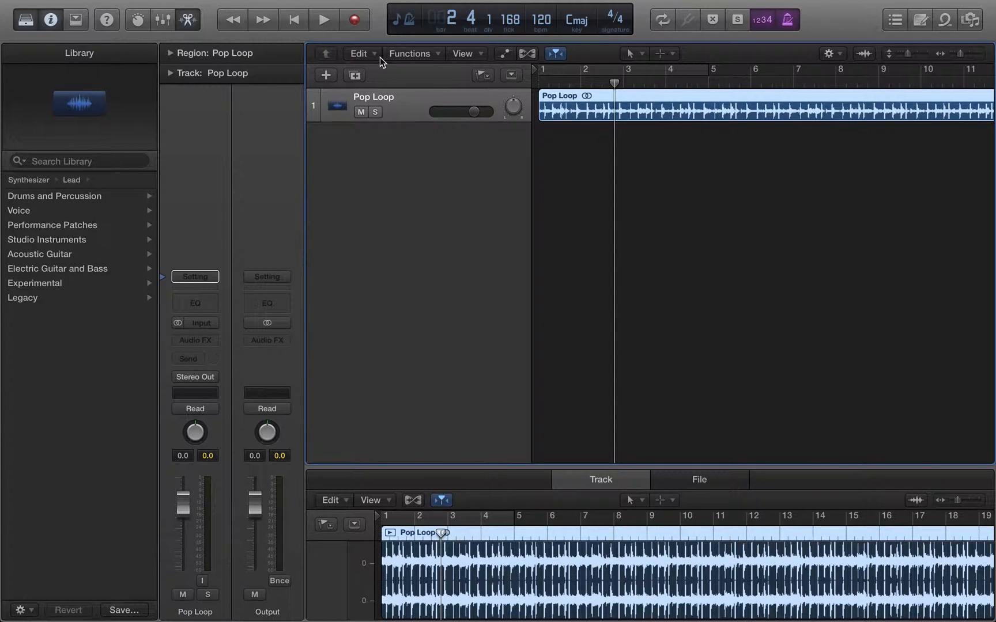
Add a new software instrument track below the Pop Loop track
{"action": "mouse_move", "coordinate": [304, 6]}
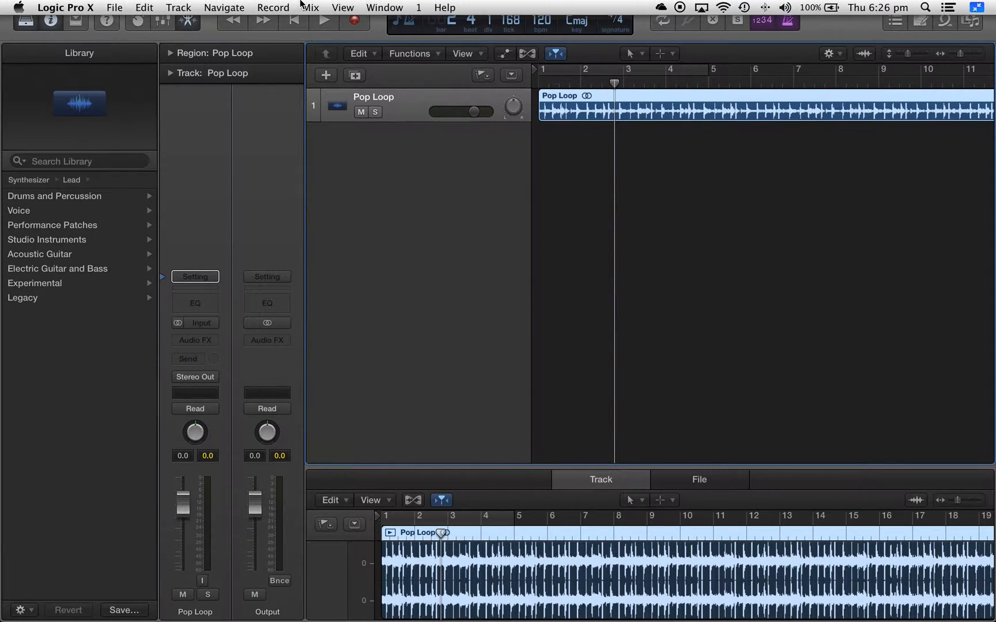
{"action": "left_click", "coordinate": [178, 8]}
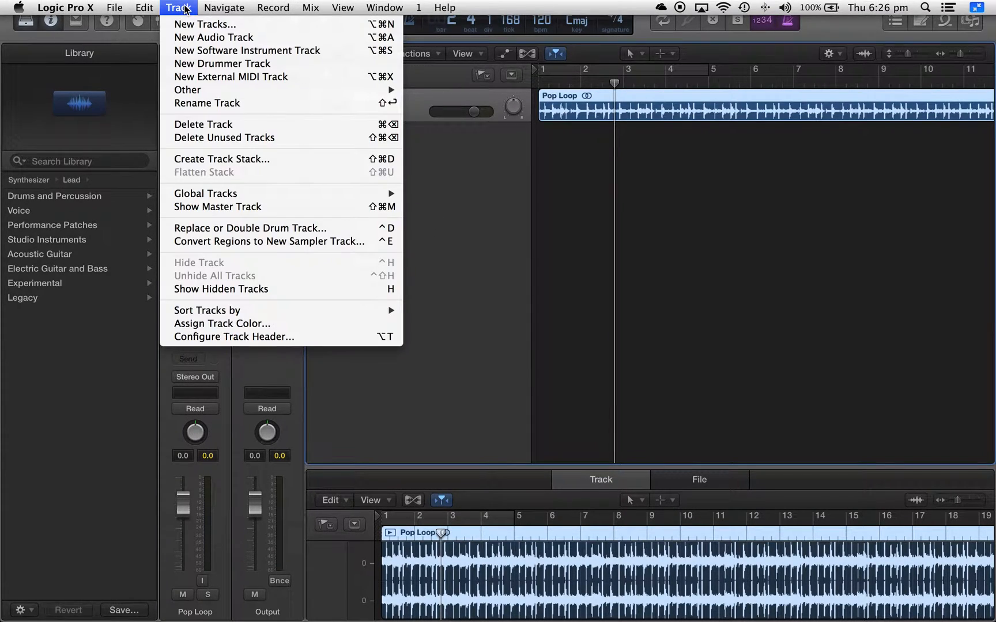
{"action": "left_click", "coordinate": [196, 52]}
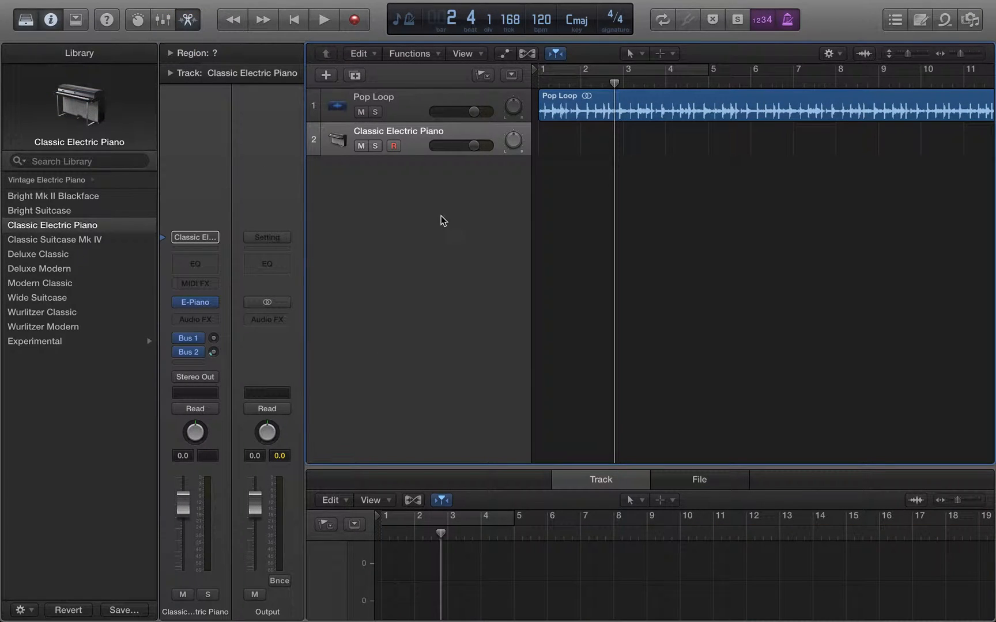
Load the Ambient Lead patch from the Synthesizer Lead category onto the new instrument track
{"action": "left_click", "coordinate": [40, 181]}
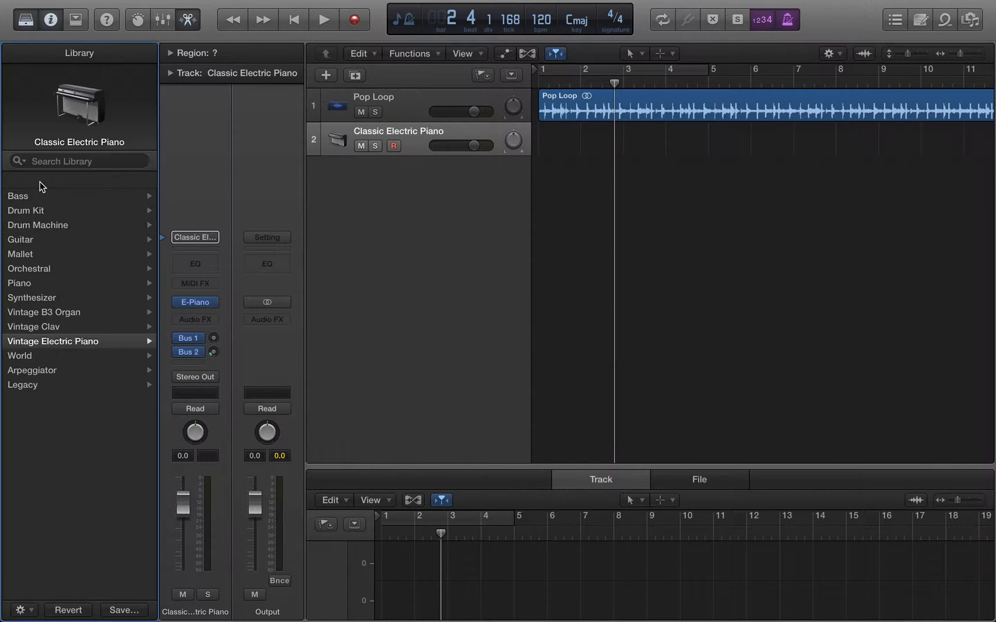
{"action": "left_click", "coordinate": [29, 297]}
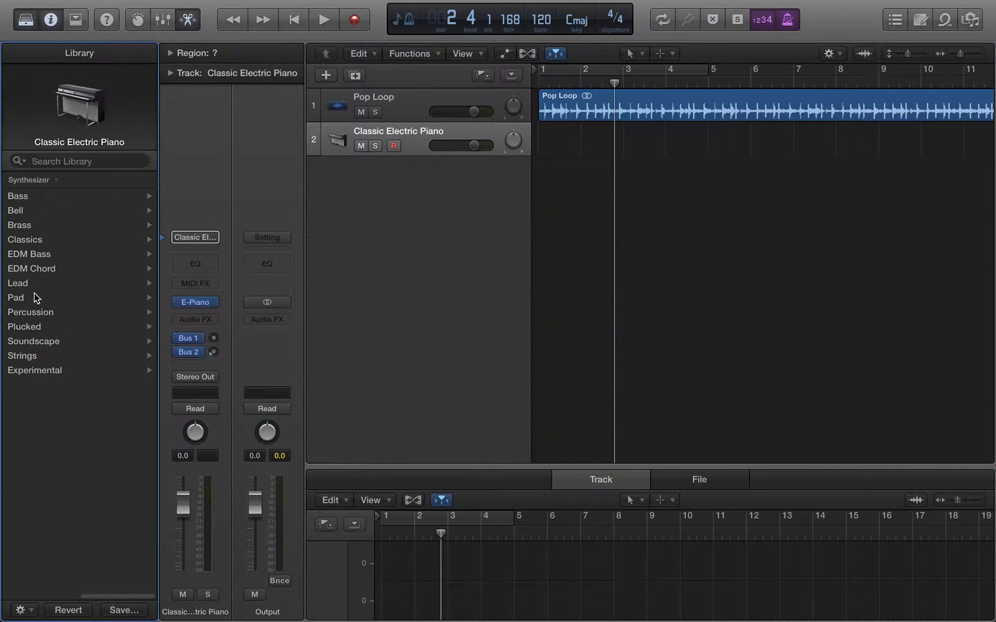
{"action": "left_click", "coordinate": [26, 284]}
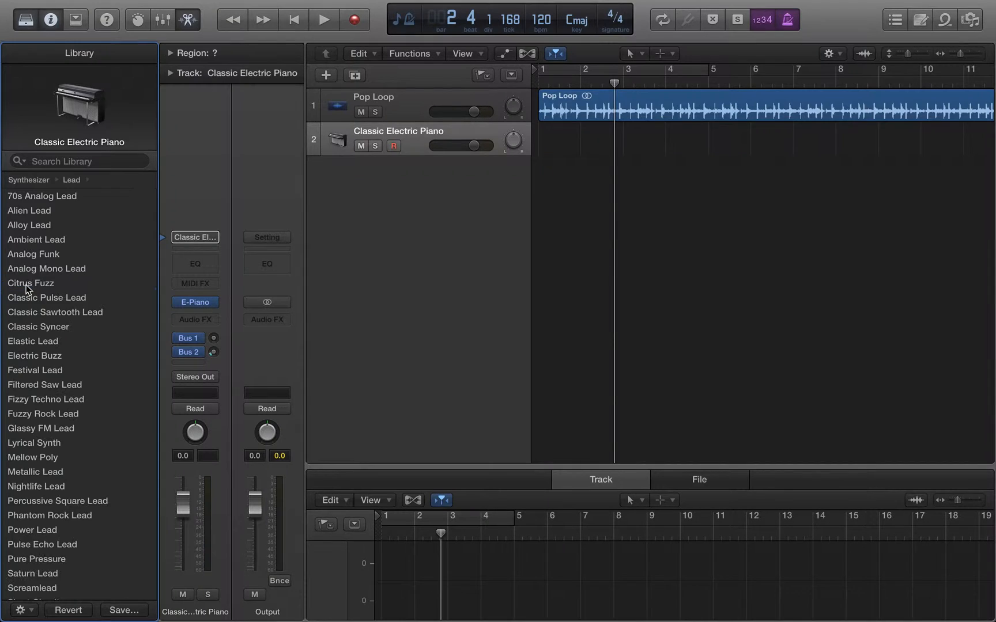
{"action": "left_click", "coordinate": [43, 241]}
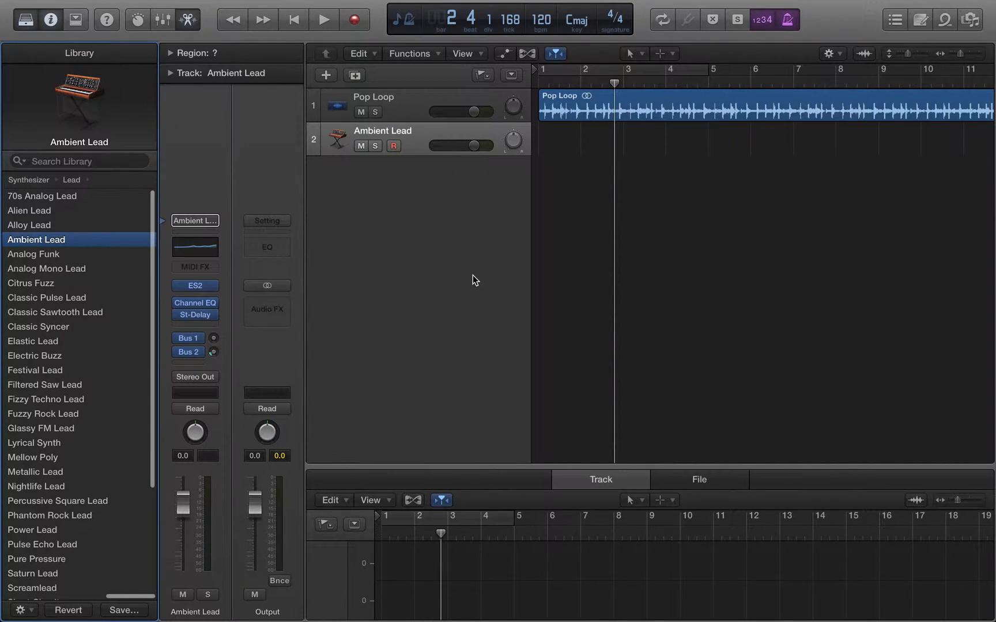
Rename the Ambient Lead track as Synth 1
{"action": "double_click", "coordinate": [394, 130]}
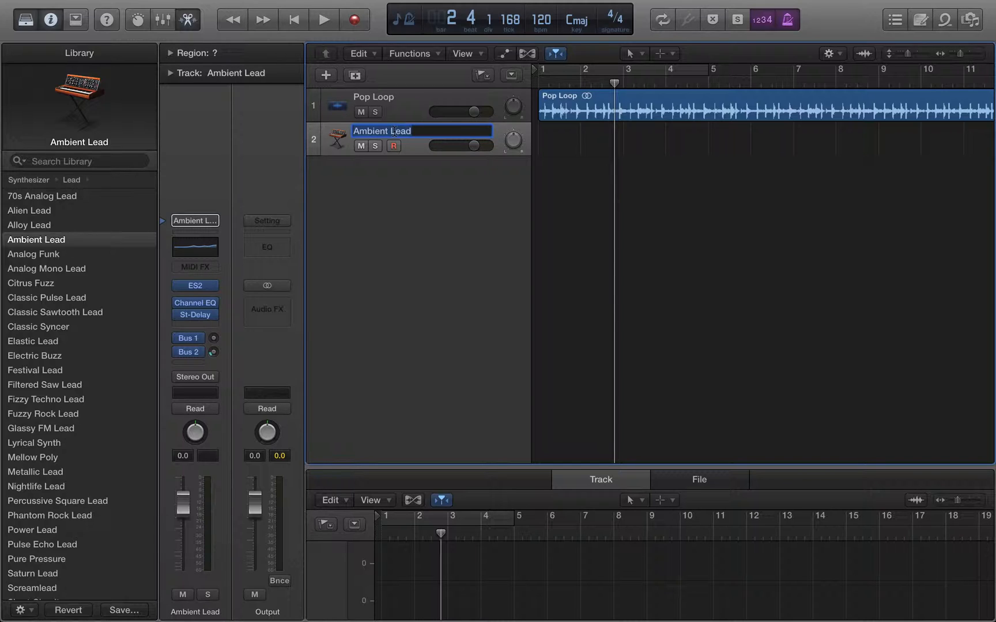
{"action": "type", "text": "Synth 1"}
{"action": "key", "text": "Return"}
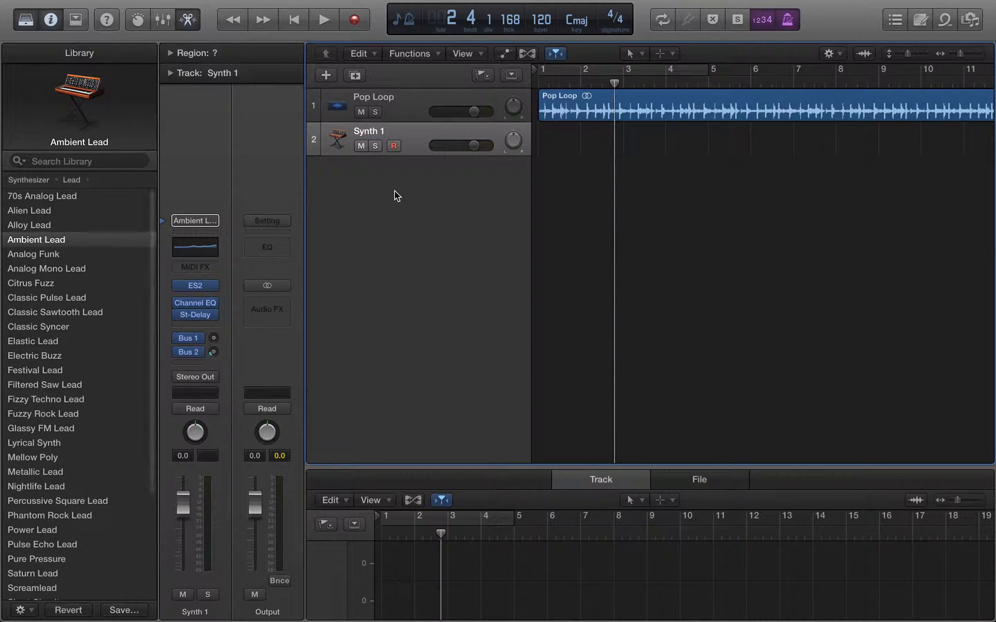
Record a MIDI melody on the Synth 1 track from the project start and stop at about bar 13
{"action": "left_click", "coordinate": [293, 19]}
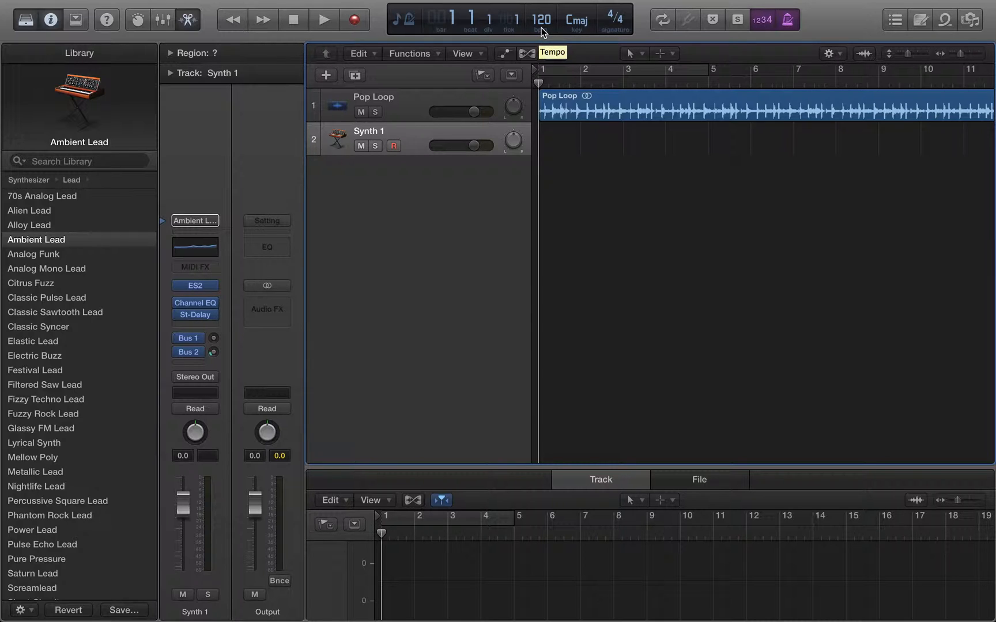
{"action": "left_click", "coordinate": [788, 21]}
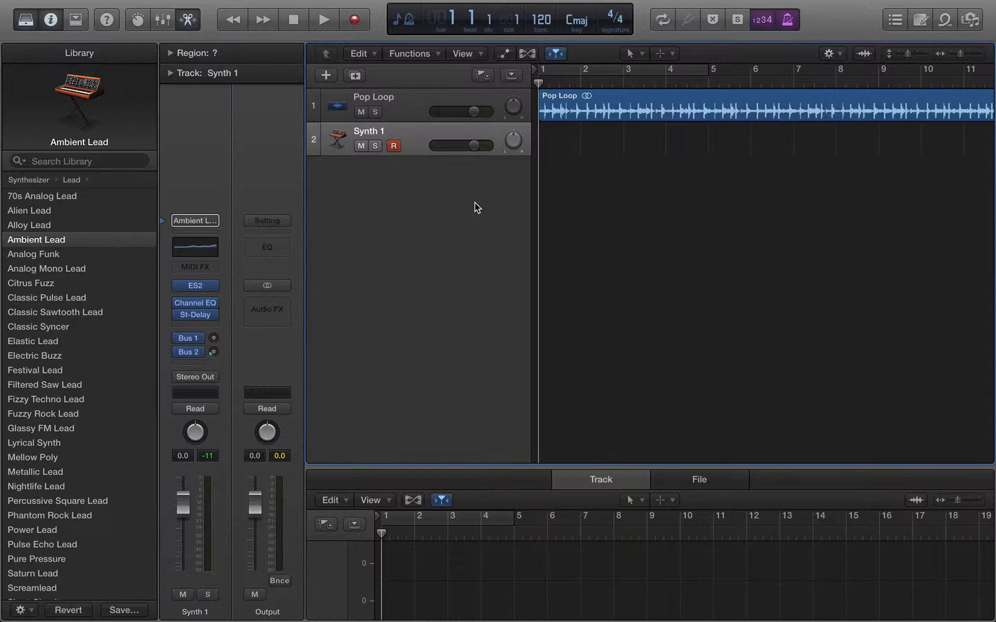
{"action": "left_click", "coordinate": [351, 22]}
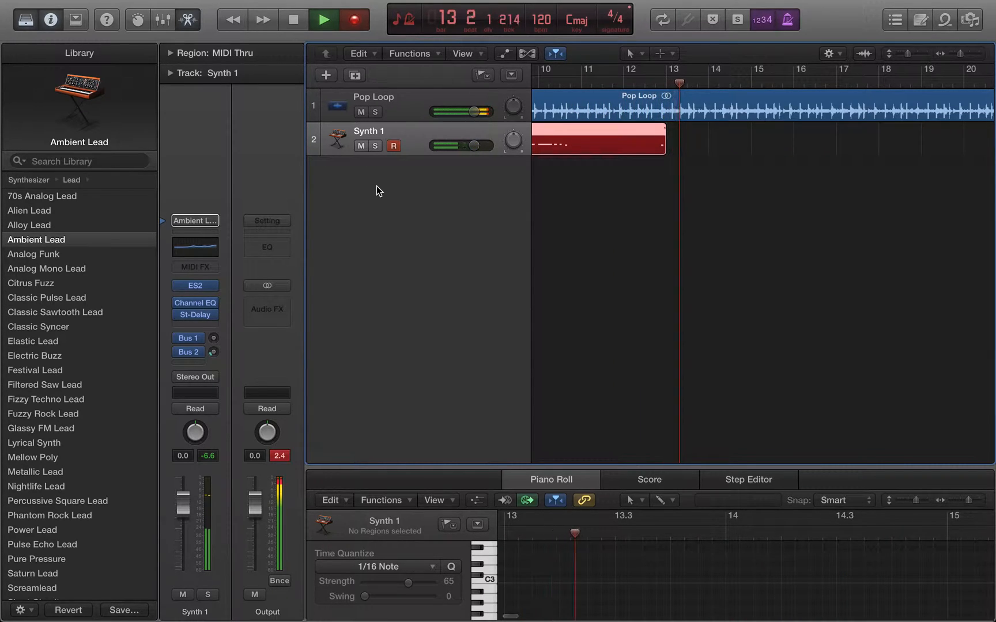
{"action": "key", "text": "space"}
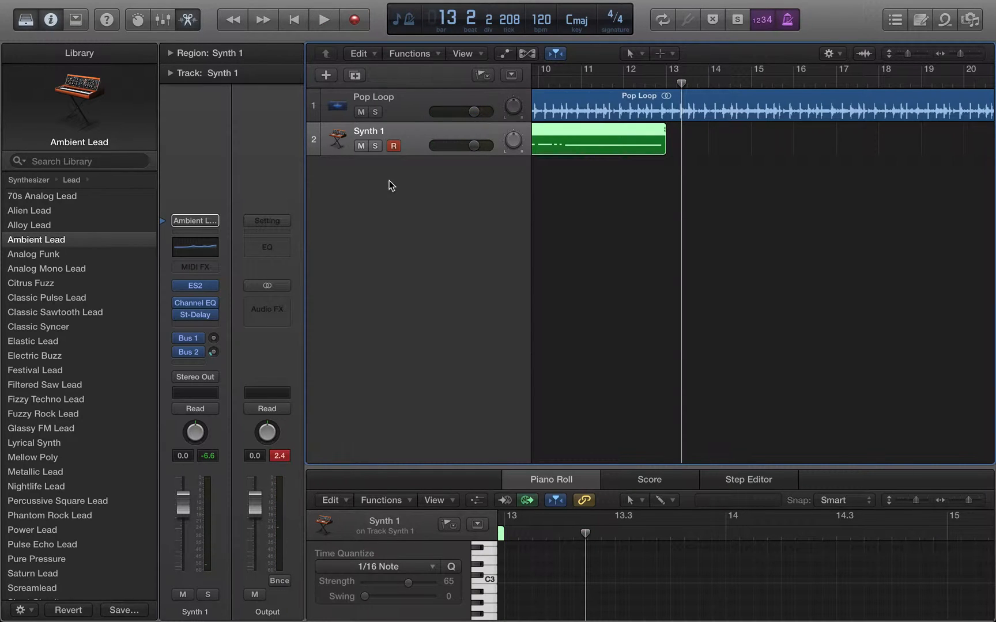
Play back the recorded Synth 1 melody with the Pop Loop from the start of the project
{"action": "scroll", "coordinate": [621, 185], "scroll_direction": "left", "scroll_amount": 10}
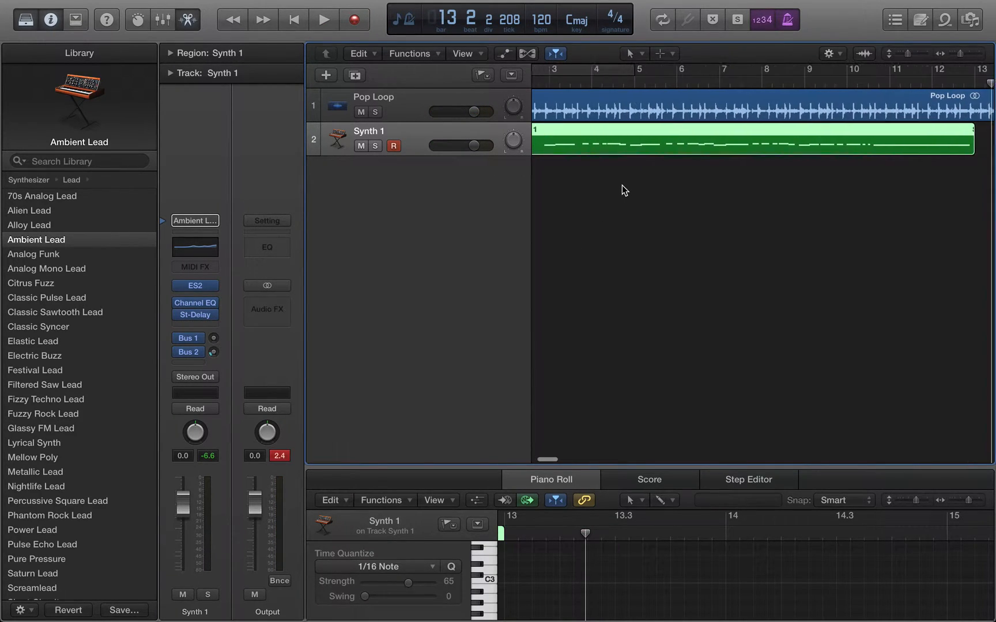
{"action": "scroll", "coordinate": [624, 184], "scroll_direction": "left", "scroll_amount": 3}
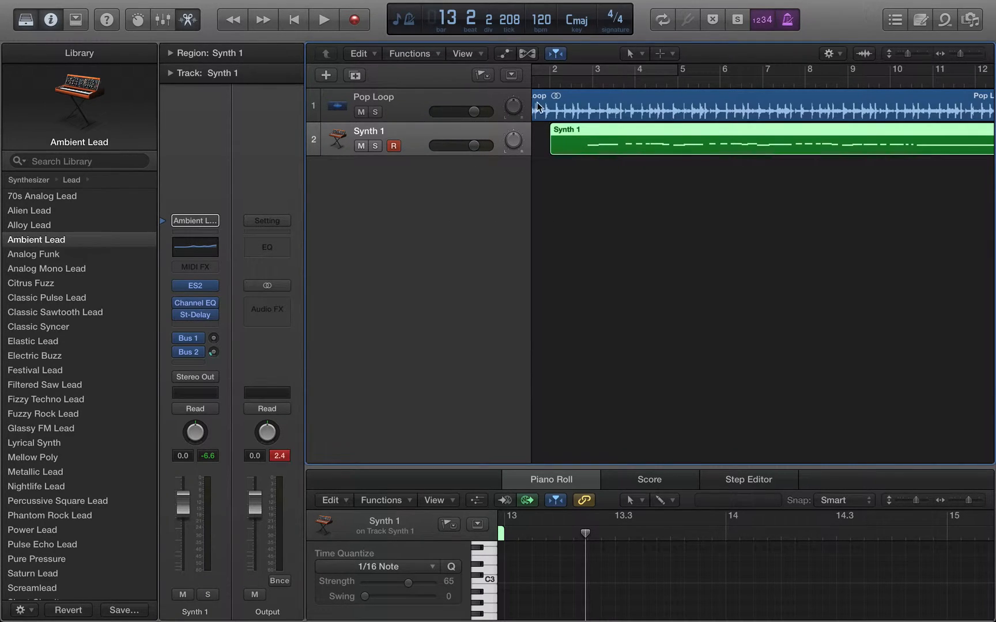
{"action": "left_click", "coordinate": [315, 19]}
{"action": "key", "text": "Return"}
{"action": "left_click", "coordinate": [295, 23]}
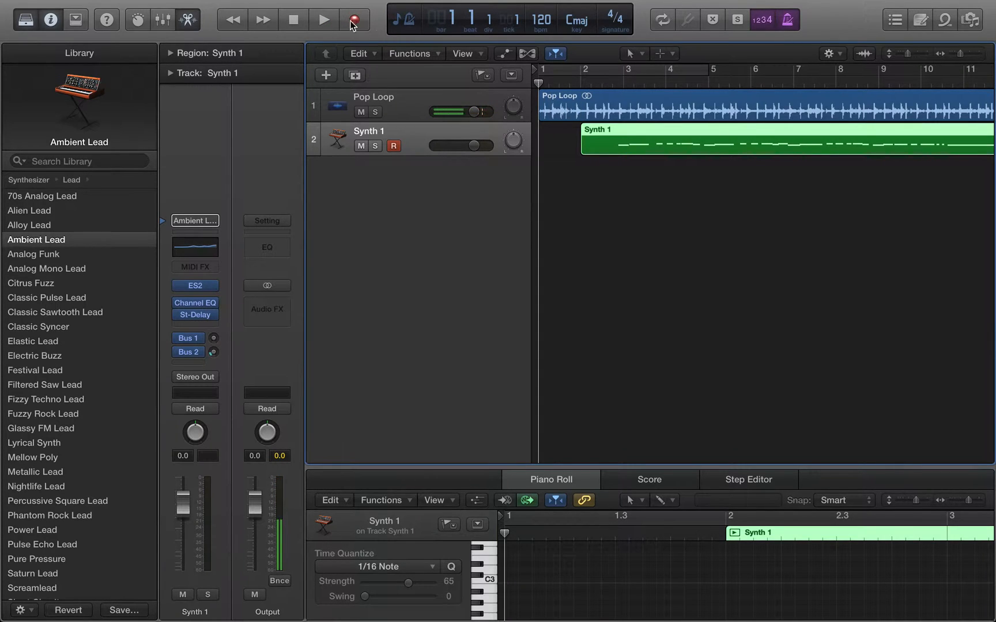
{"action": "left_click", "coordinate": [324, 20]}
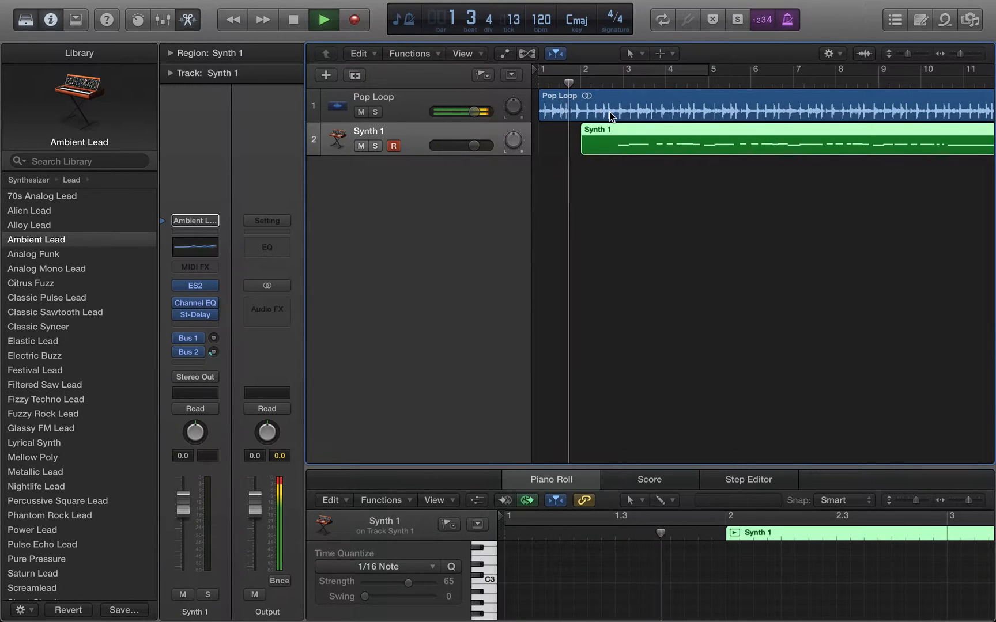
{"action": "left_click", "coordinate": [294, 21]}
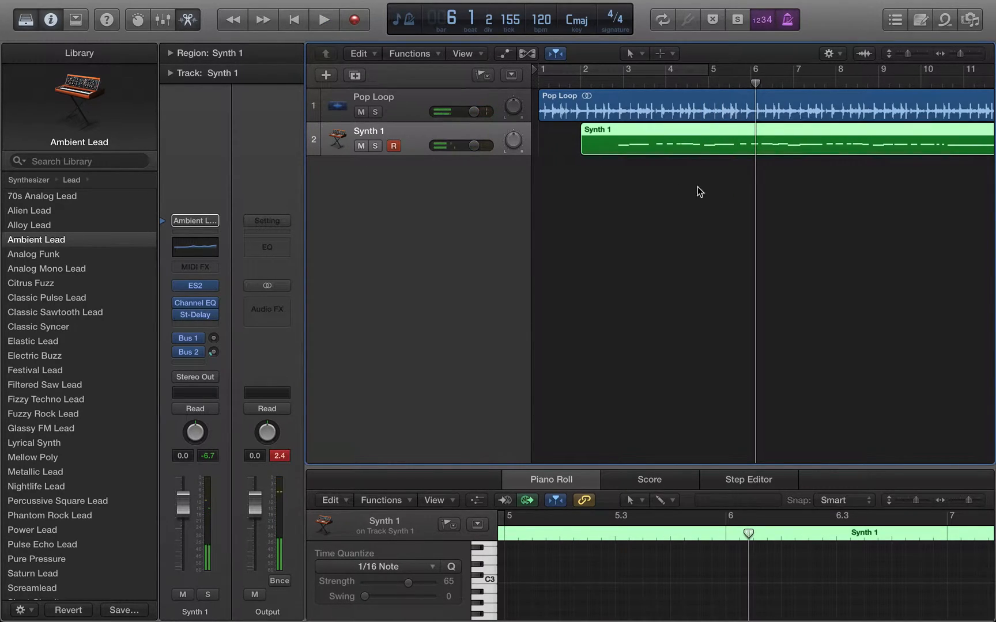
Trim the empty start of the Synth 1 region to about bar 2 beat 4 and move the playhead to bar 3
{"action": "left_click_drag", "start_coordinate": [584, 140], "coordinate": [612, 141]}
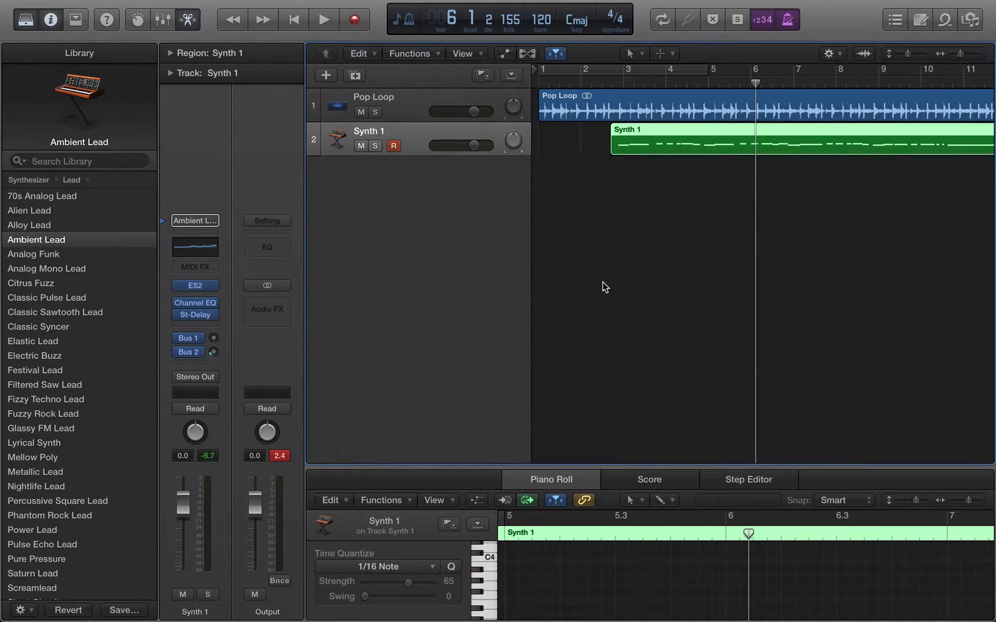
{"action": "left_click_drag", "start_coordinate": [757, 83], "coordinate": [623, 89]}
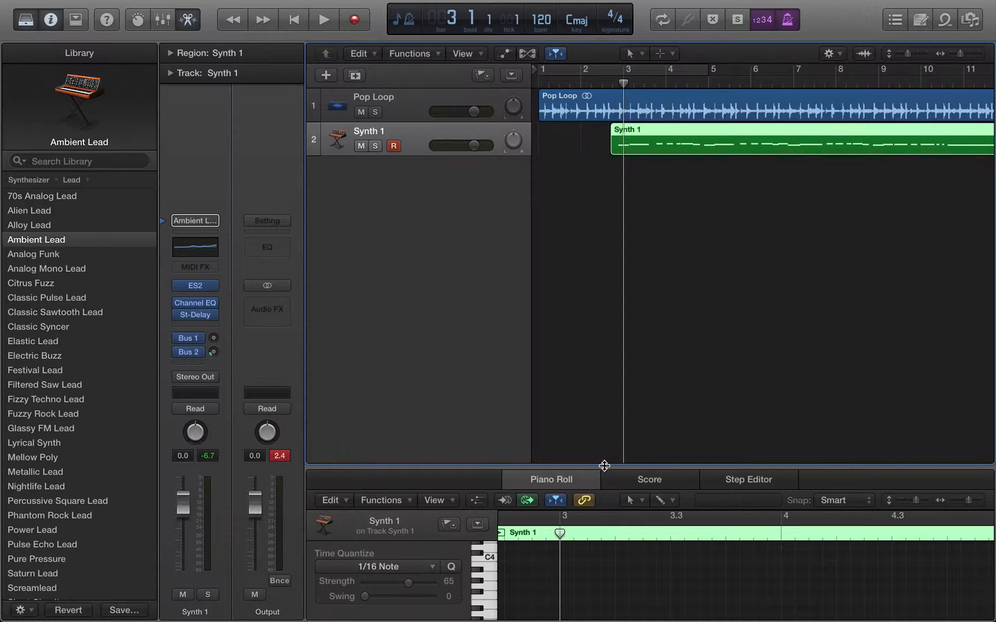
Enlarge the editor area and show the Synth 1 region's notes around C3 in the Piano Roll
{"action": "left_click_drag", "start_coordinate": [604, 464], "coordinate": [605, 307]}
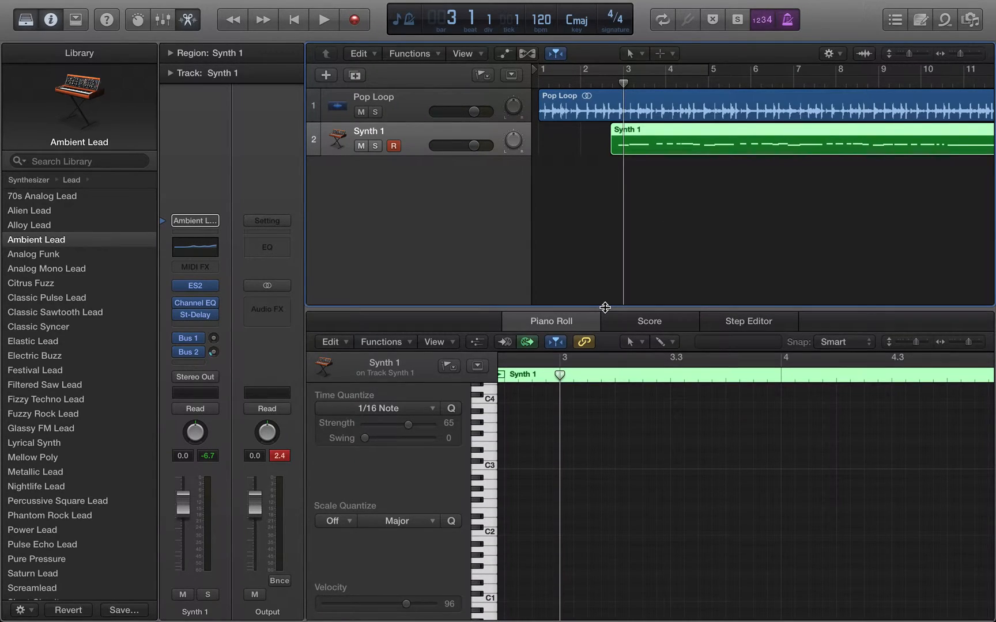
{"action": "left_click", "coordinate": [656, 129]}
{"action": "scroll", "coordinate": [607, 455], "scroll_direction": "up", "scroll_amount": 10}
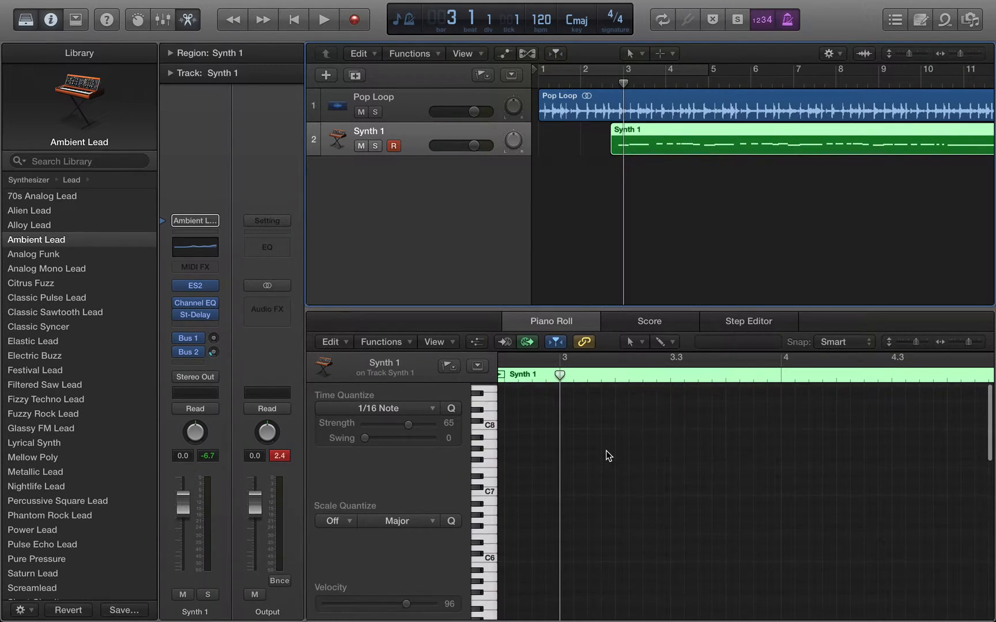
{"action": "scroll", "coordinate": [607, 455], "scroll_direction": "down", "scroll_amount": 20}
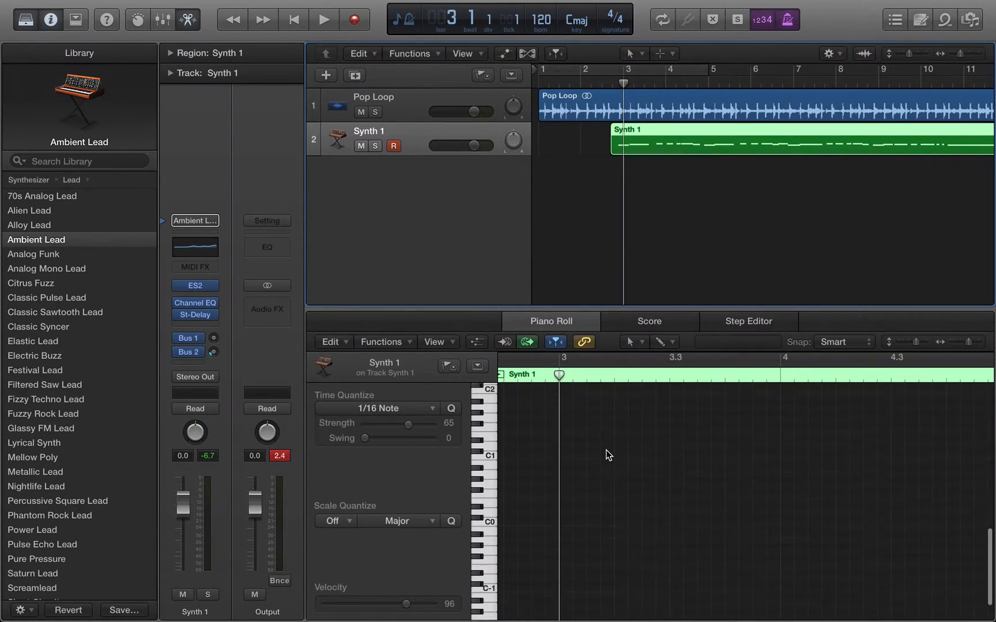
{"action": "scroll", "coordinate": [608, 455], "scroll_direction": "up", "scroll_amount": 20}
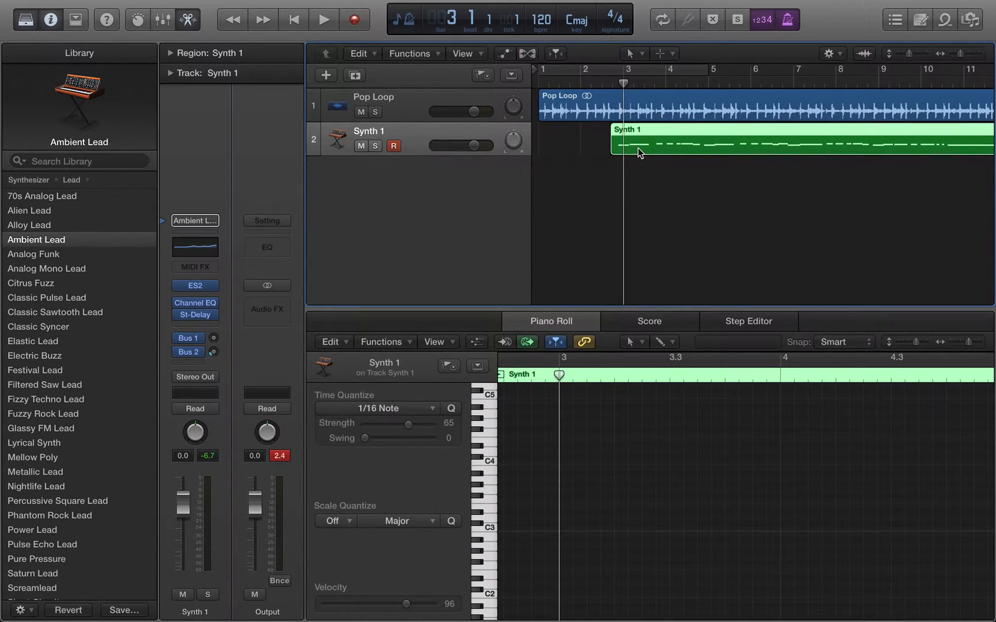
{"action": "double_click", "coordinate": [638, 152]}
{"action": "double_click", "coordinate": [638, 152]}
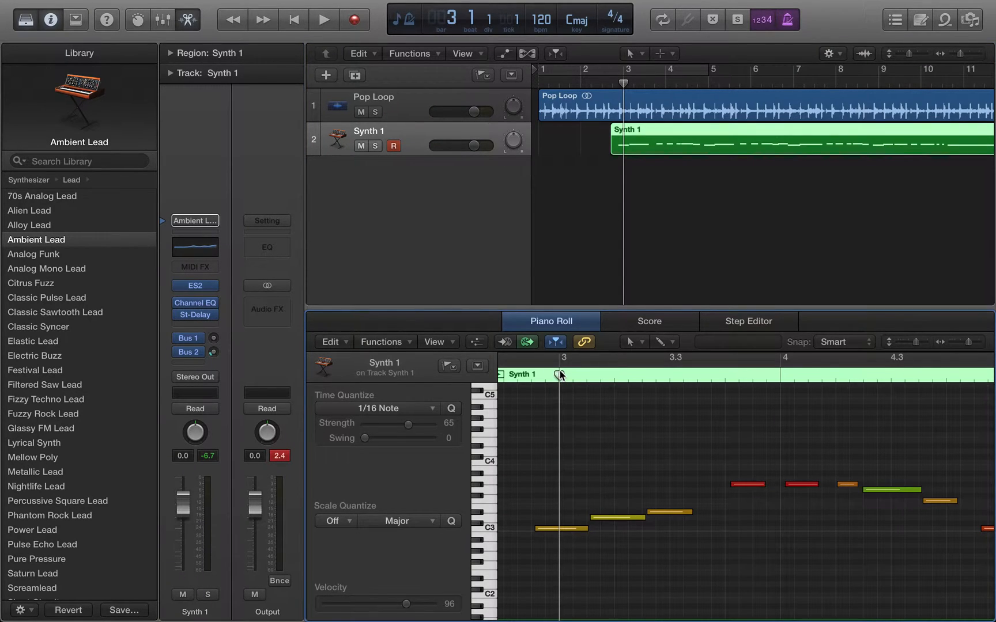
Play the Synth 1 region from its first note to check the notes' timing against the beat
{"action": "left_click_drag", "start_coordinate": [559, 374], "coordinate": [536, 375]}
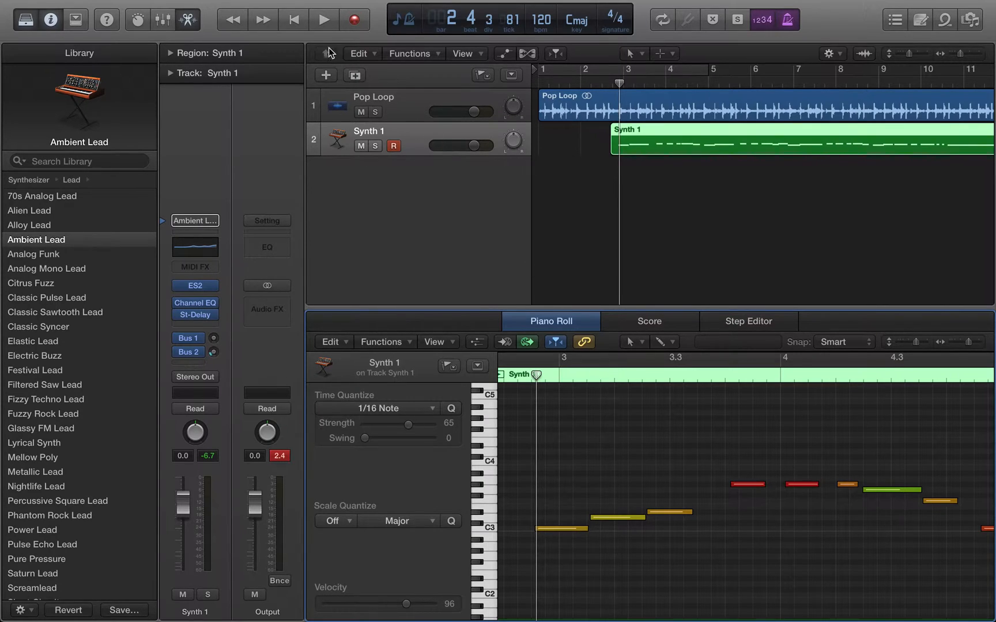
{"action": "left_click", "coordinate": [319, 21]}
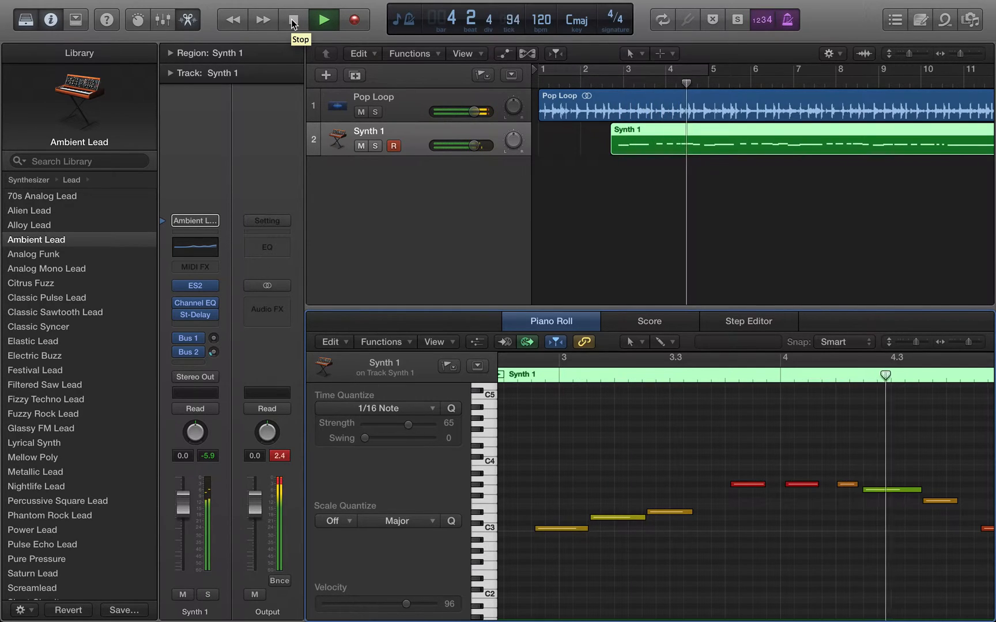
{"action": "left_click", "coordinate": [293, 22]}
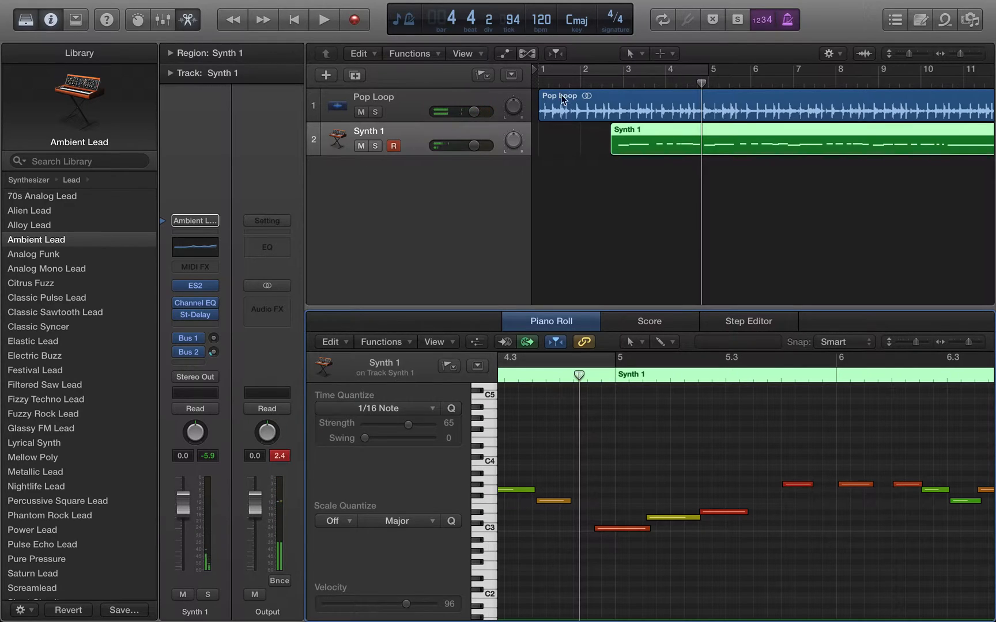
Move the playhead to bar 2 beat 4 at the start of the Synth 1 region and select all its notes
{"action": "left_click_drag", "start_coordinate": [705, 80], "coordinate": [612, 85]}
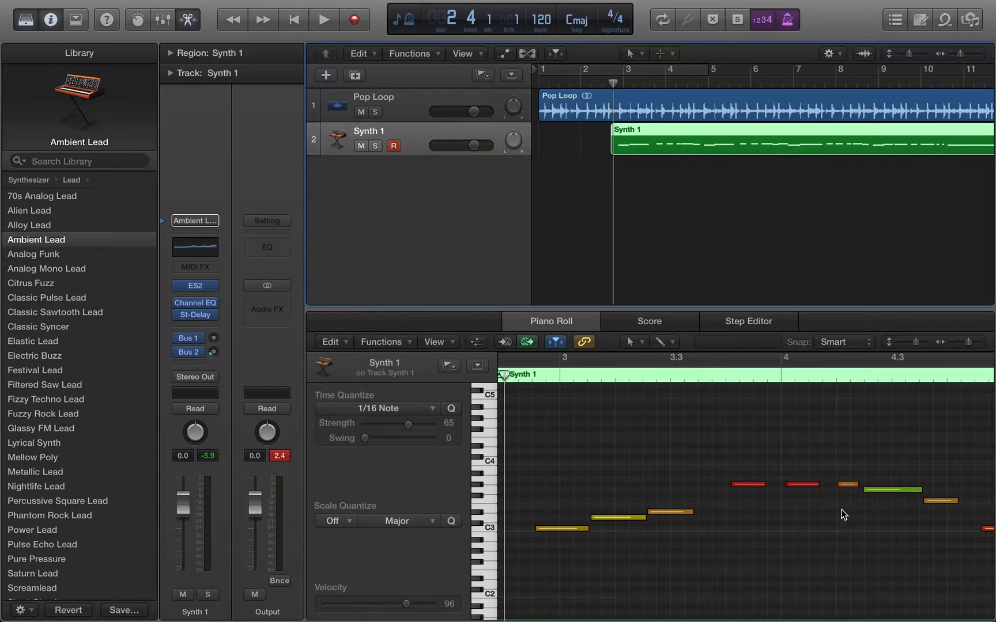
{"action": "left_click", "coordinate": [537, 529]}
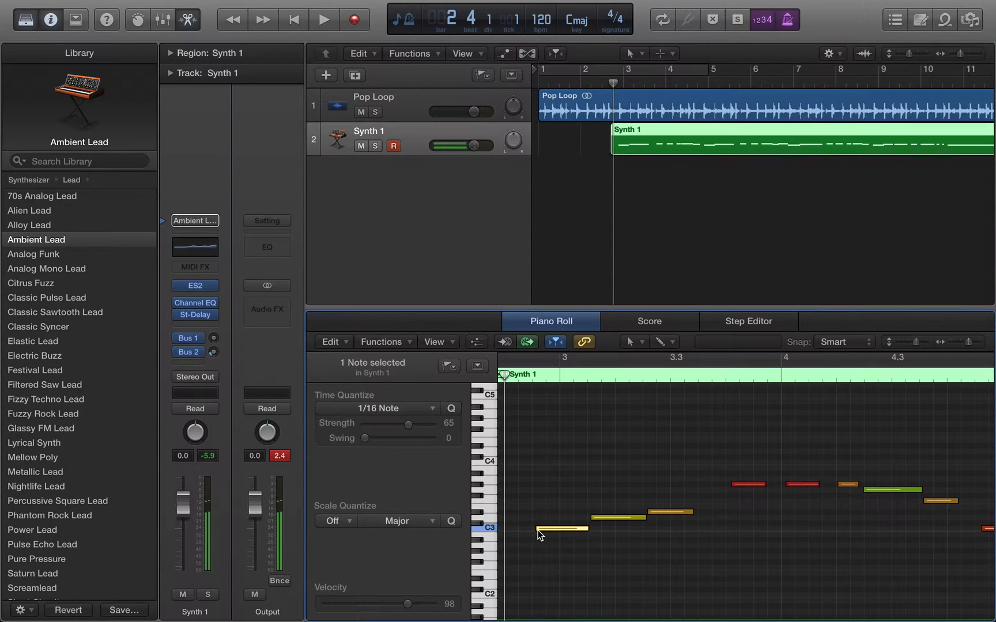
{"action": "key", "text": "super+a"}
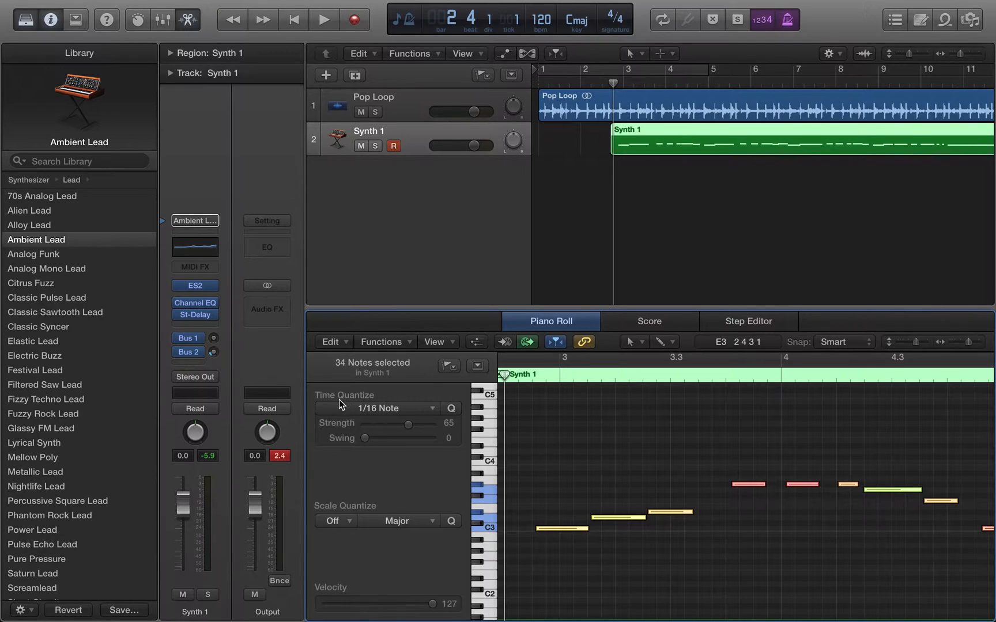
Try quantizing the selected Synth 1 notes to 1/4 Note
{"action": "left_click", "coordinate": [432, 408]}
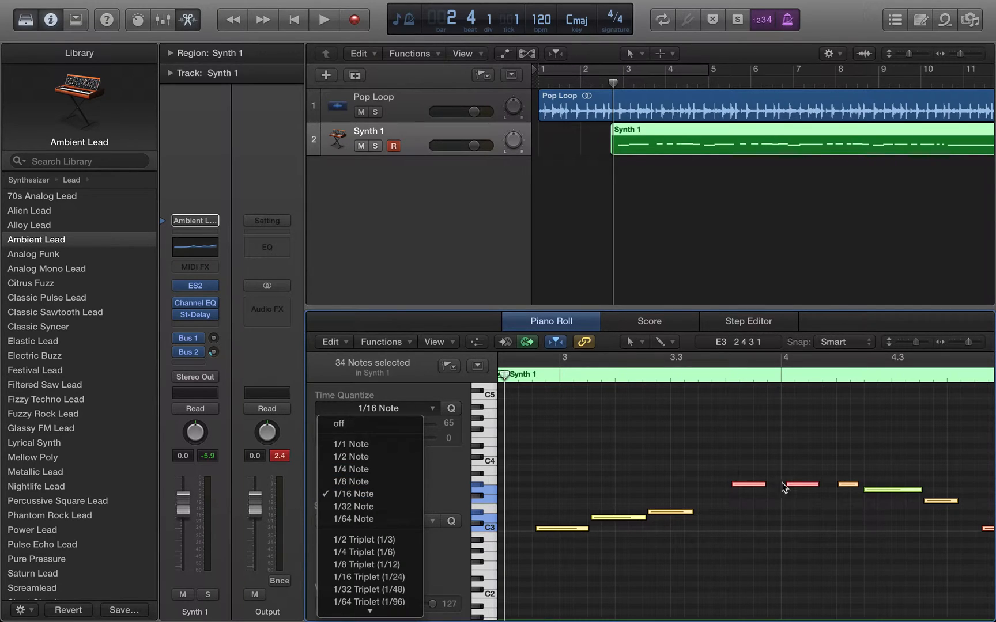
{"action": "left_click", "coordinate": [358, 468]}
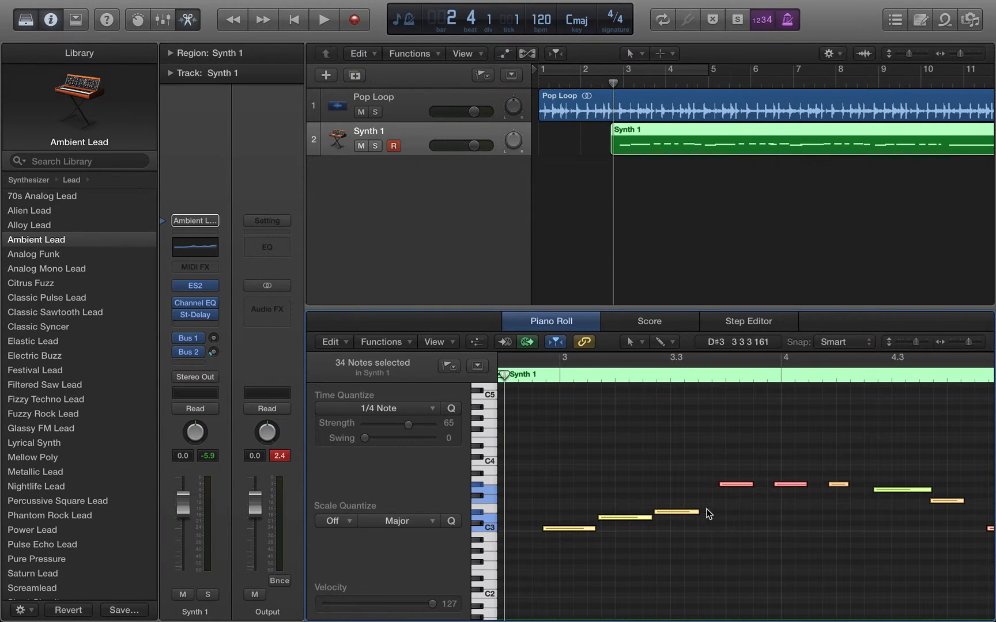
Quantize the selected Synth 1 notes to 1/16 Note with a quantize strength of 70
{"action": "left_click", "coordinate": [432, 406]}
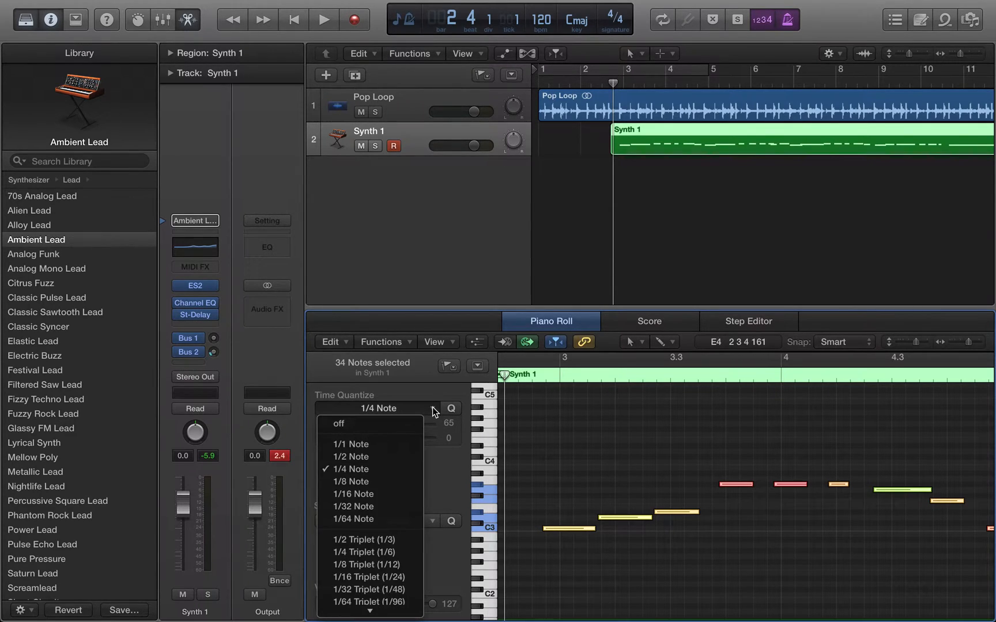
{"action": "left_click", "coordinate": [375, 494]}
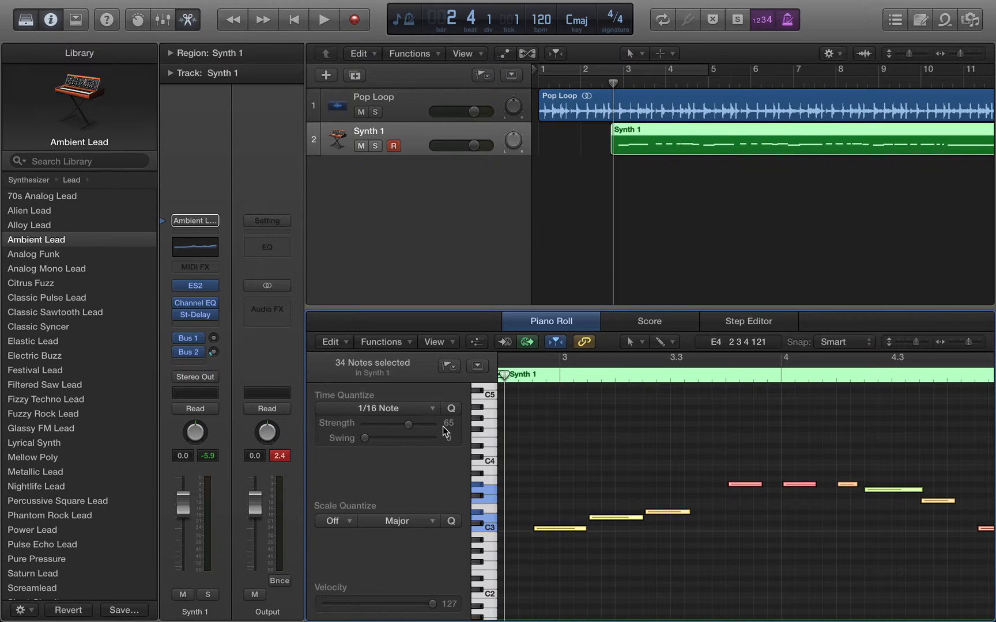
{"action": "left_click_drag", "start_coordinate": [408, 425], "coordinate": [435, 425]}
{"action": "left_click_drag", "start_coordinate": [435, 424], "coordinate": [359, 424]}
{"action": "left_click_drag", "start_coordinate": [364, 425], "coordinate": [412, 427]}
Play back the quantized Synth 1 melody with the Pop Loop and return the playhead to bar 3 beat 2
{"action": "left_click", "coordinate": [322, 19]}
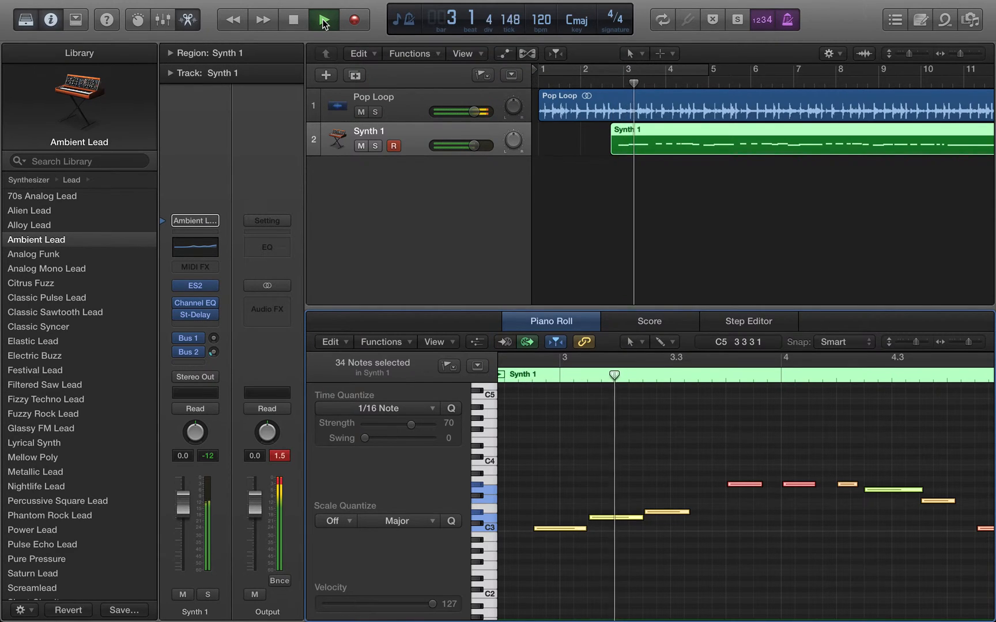
{"action": "left_click", "coordinate": [293, 21]}
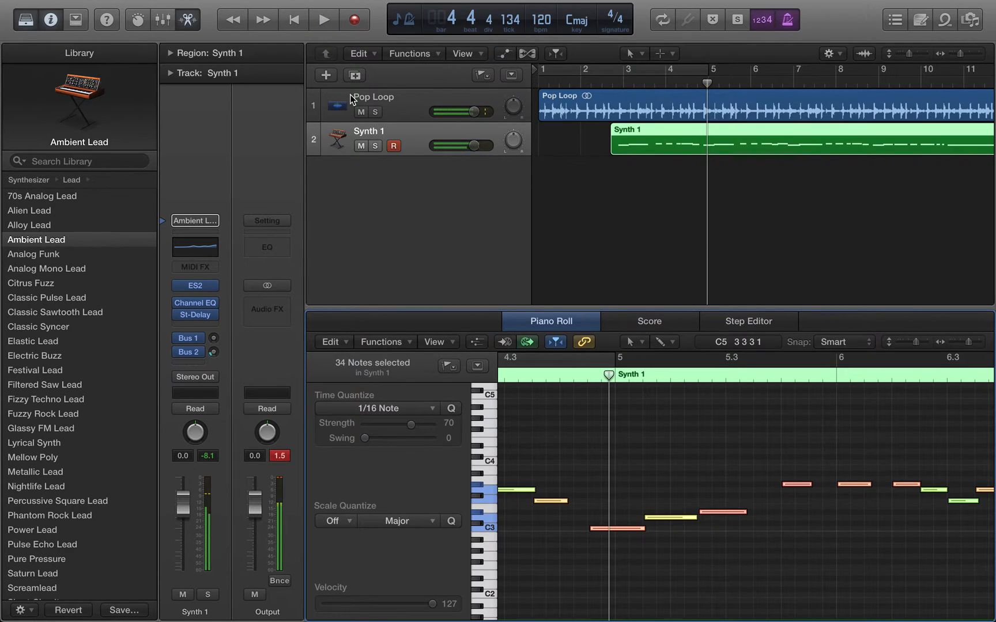
{"action": "left_click_drag", "start_coordinate": [707, 84], "coordinate": [634, 84]}
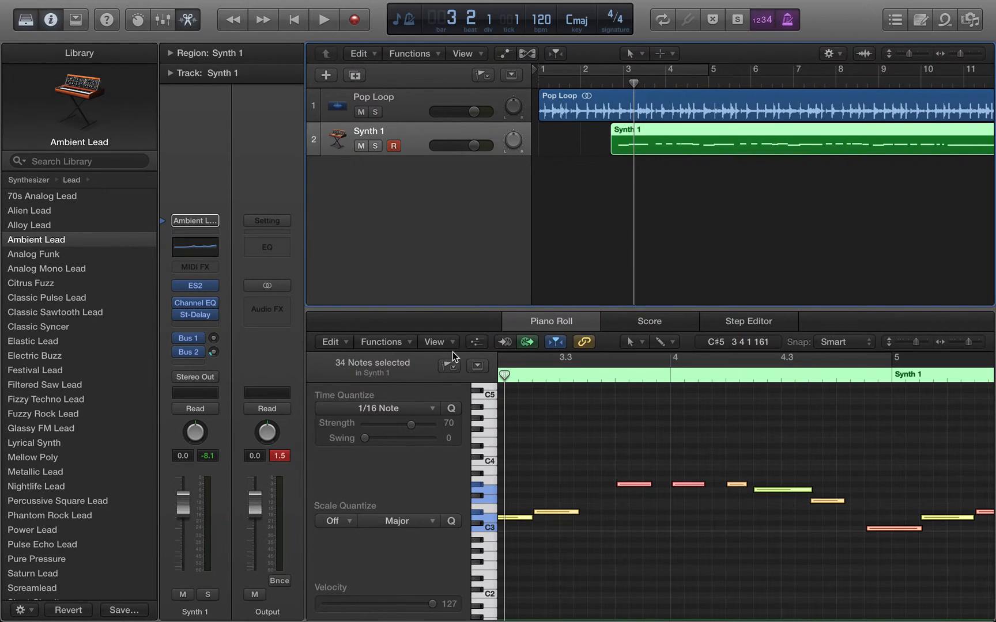
Show the Note Velocity controller area beneath the Synth 1 notes and play the melody from bar 3 beat 2
{"action": "scroll", "coordinate": [453, 351], "scroll_direction": "right", "scroll_amount": 1}
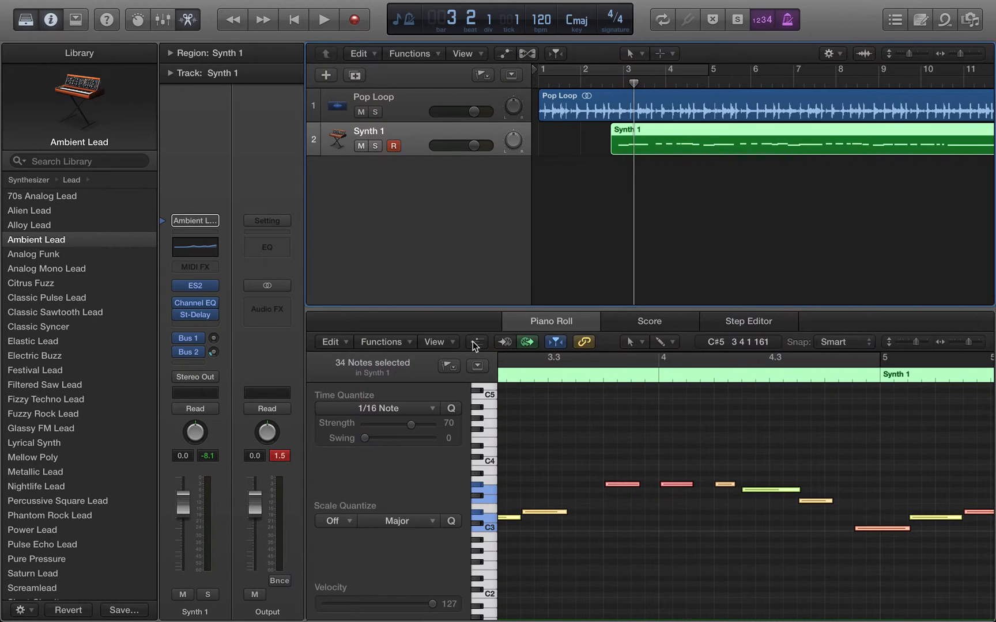
{"action": "left_click", "coordinate": [476, 344]}
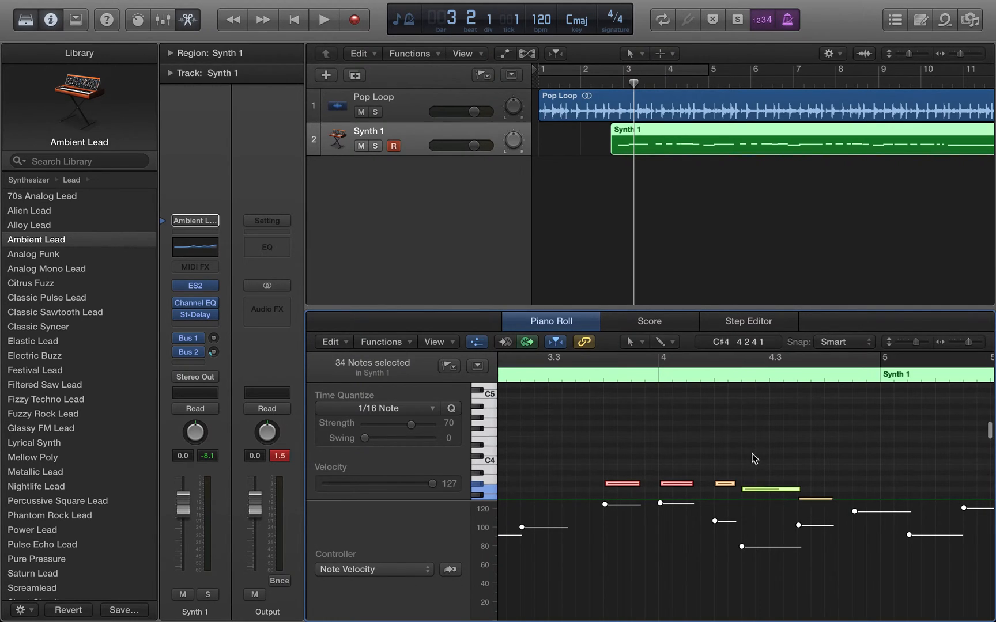
{"action": "scroll", "coordinate": [749, 472], "scroll_direction": "down", "scroll_amount": 5}
{"action": "scroll", "coordinate": [753, 460], "scroll_direction": "up", "scroll_amount": 1}
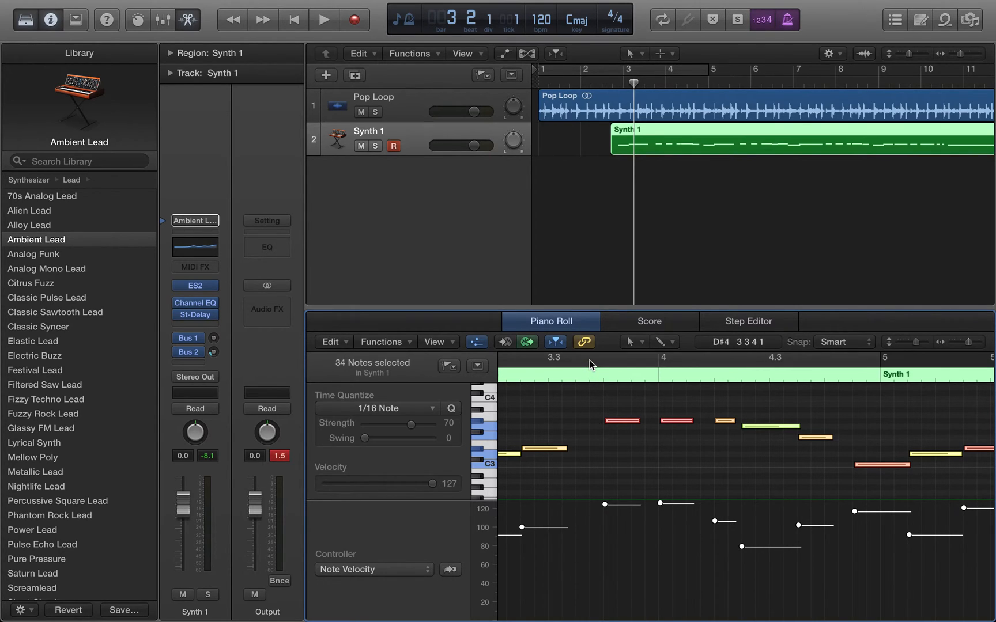
{"action": "left_click", "coordinate": [324, 22]}
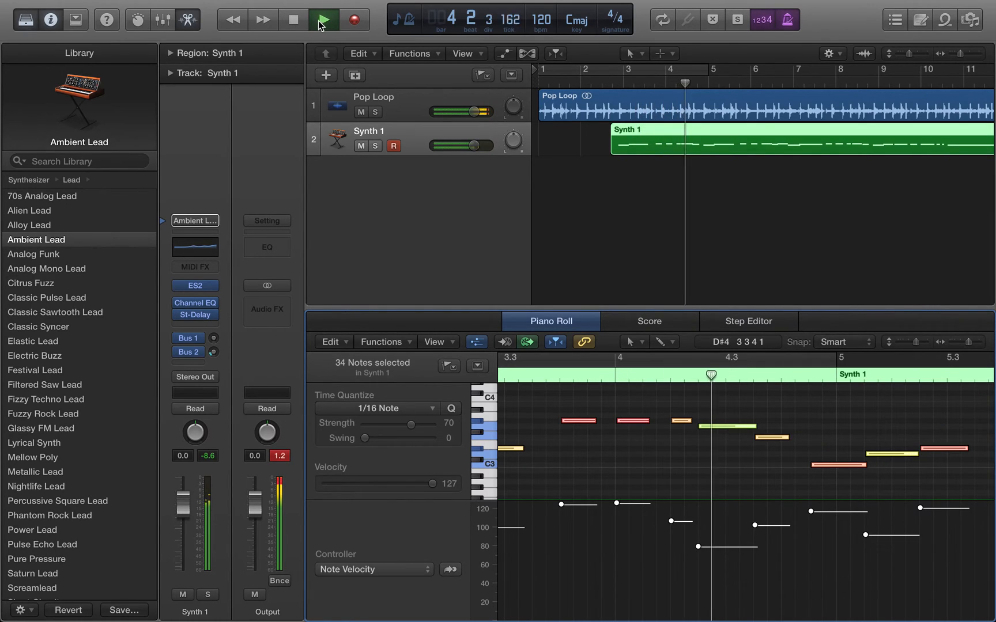
{"action": "key", "text": "space"}
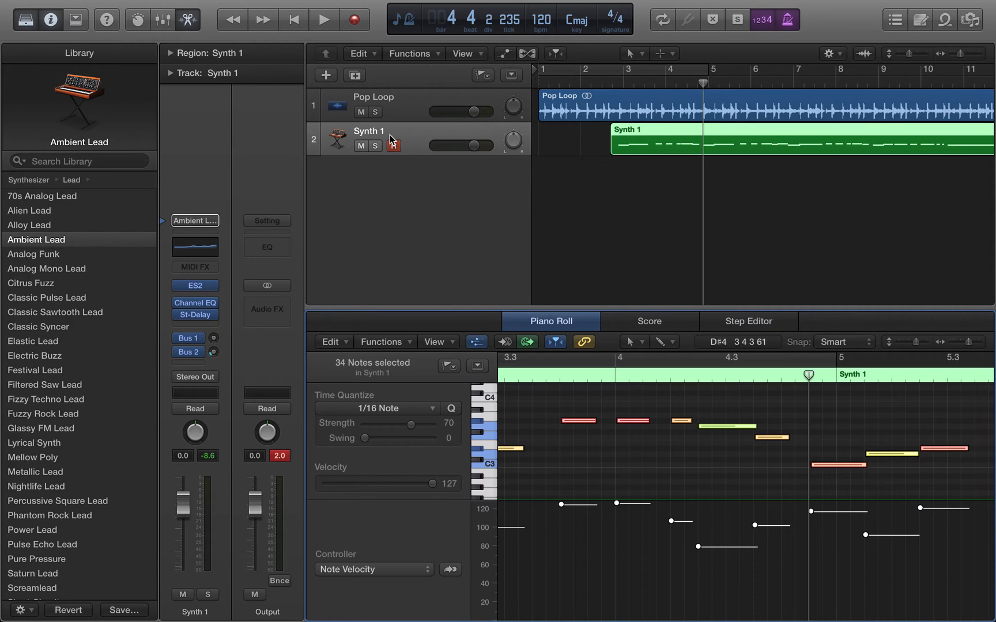
Hide the Note Velocity controller area so the Piano Roll displays only the Synth 1 notes
{"action": "mouse_move", "coordinate": [44, 8]}
{"action": "left_click", "coordinate": [475, 342]}
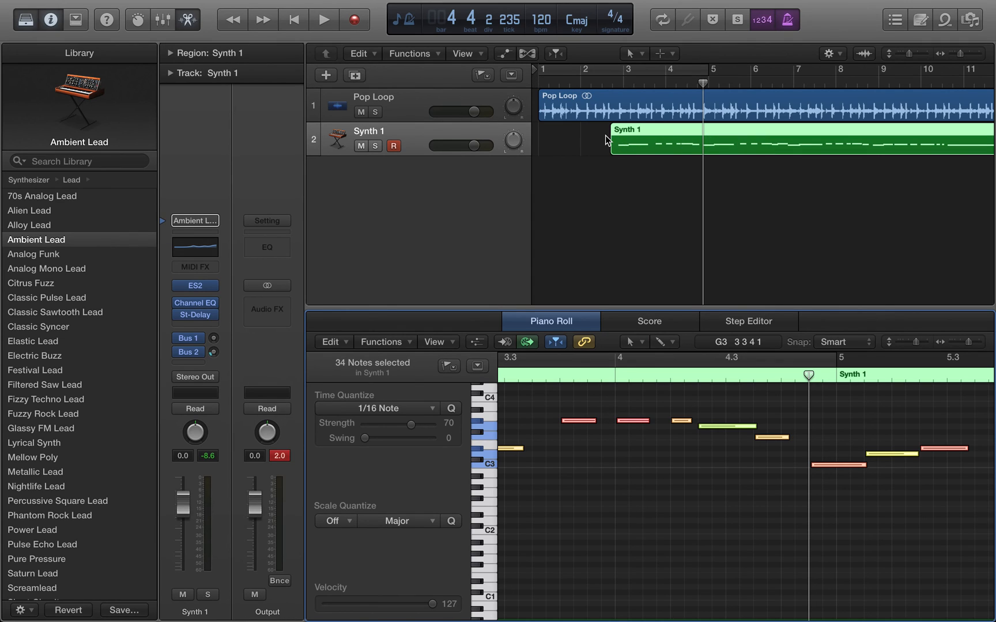
{"action": "mouse_move", "coordinate": [587, 4]}
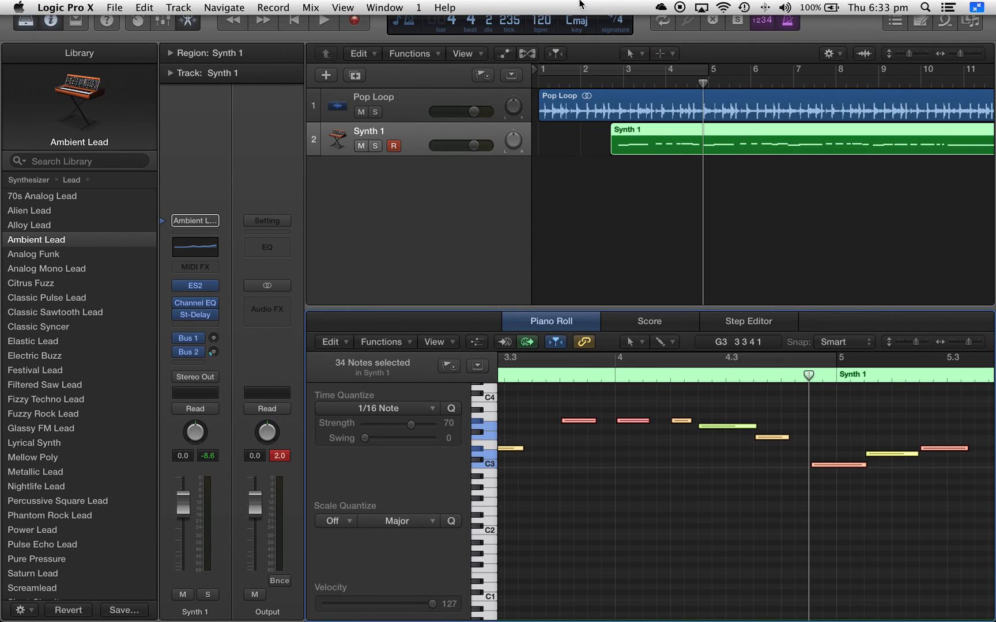